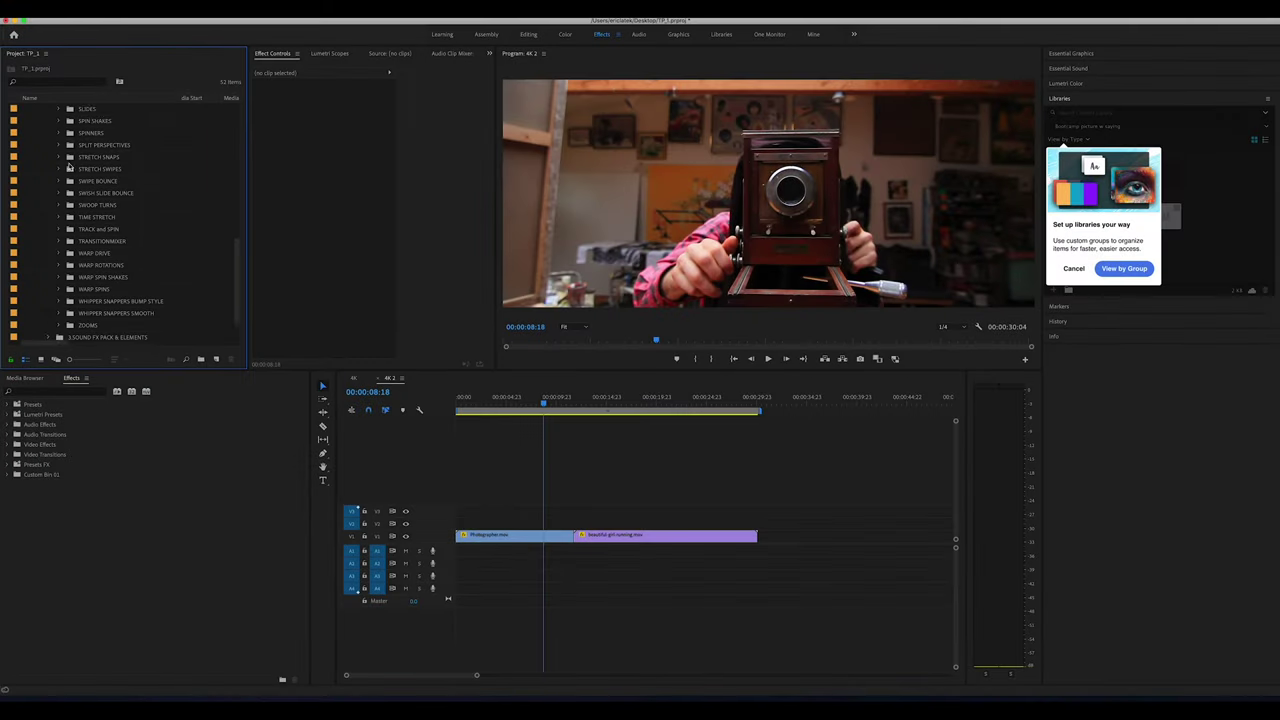
Expand the GLITCHES bin in the Project panel to reveal its numbered GLITCH Transition presets
{"action": "scroll", "coordinate": [69, 168], "scroll_direction": "up", "scroll_amount": 5}
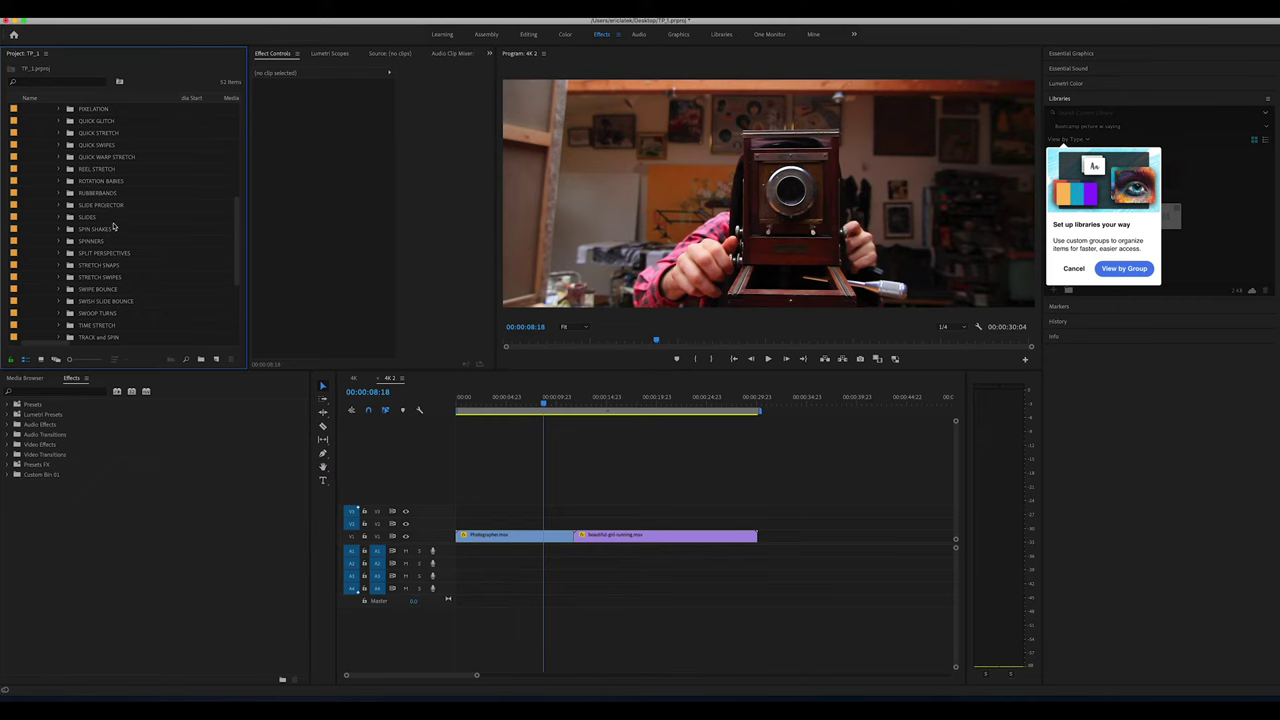
{"action": "scroll", "coordinate": [102, 203], "scroll_direction": "up", "scroll_amount": 1}
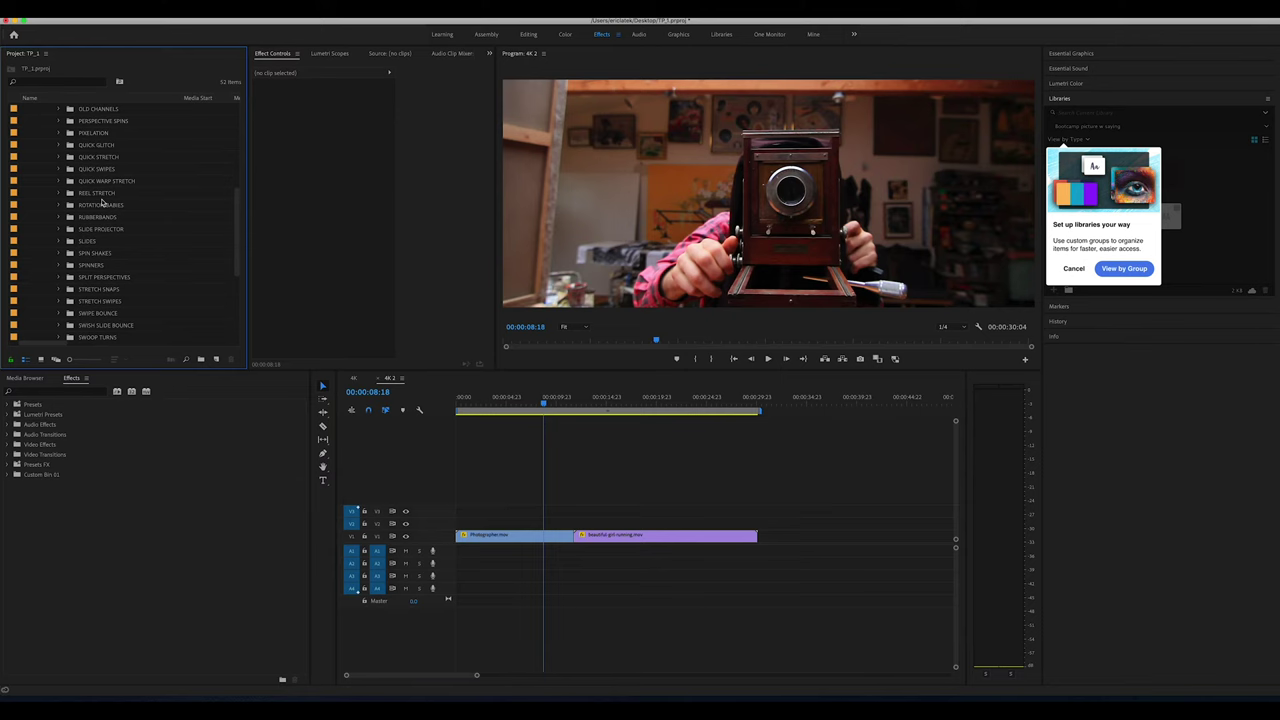
{"action": "scroll", "coordinate": [102, 203], "scroll_direction": "up", "scroll_amount": 3}
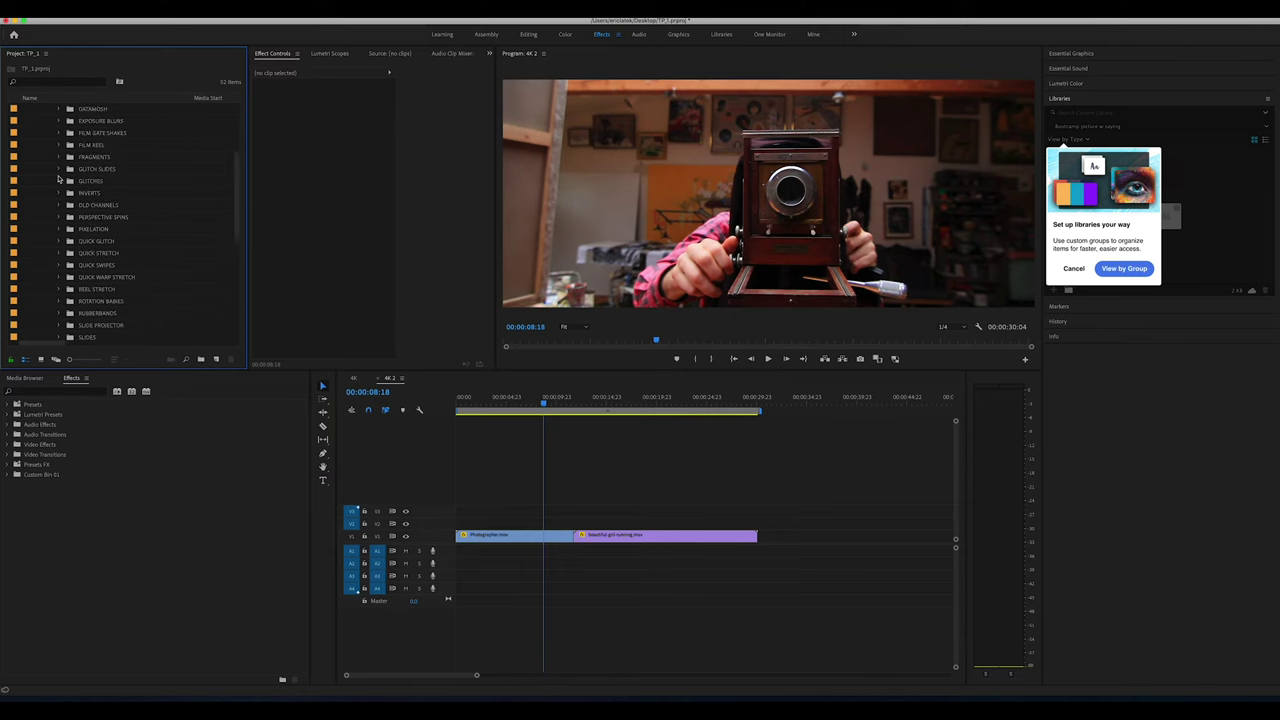
{"action": "left_click", "coordinate": [59, 181]}
{"action": "scroll", "coordinate": [93, 205], "scroll_direction": "down", "scroll_amount": 2}
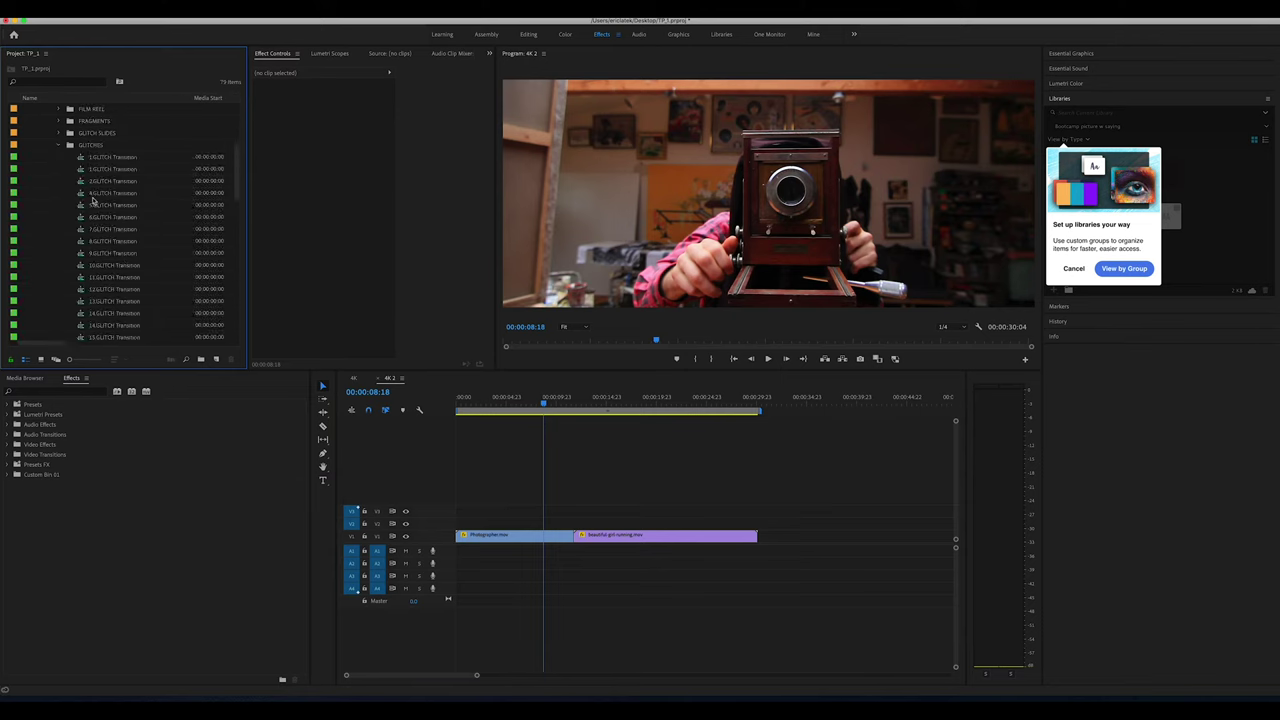
Place 2.GLITCH Transition over the clip cut, then scrub and play it back to preview
{"action": "left_click_drag", "start_coordinate": [82, 160], "coordinate": [577, 522]}
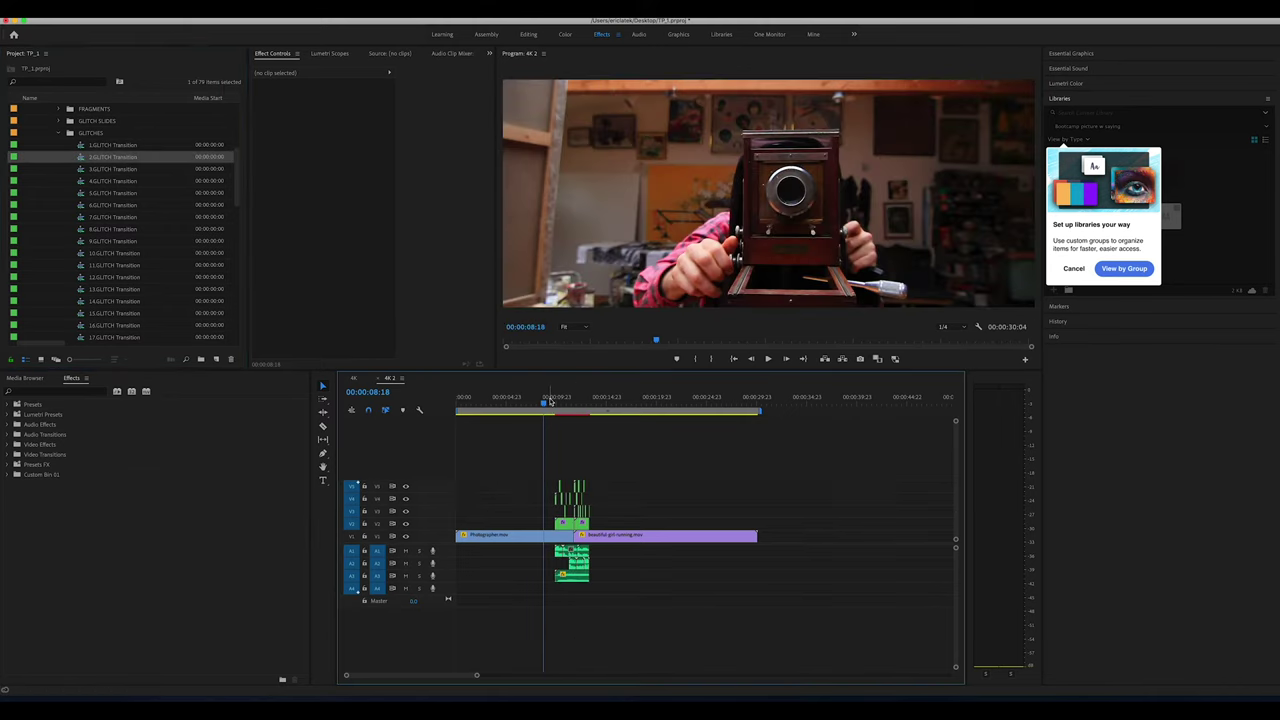
{"action": "mouse_move", "coordinate": [548, 404]}
{"action": "left_mouse_down"}
{"action": "mouse_move", "coordinate": [574, 412]}
{"action": "mouse_move", "coordinate": [549, 418]}
{"action": "left_mouse_up"}
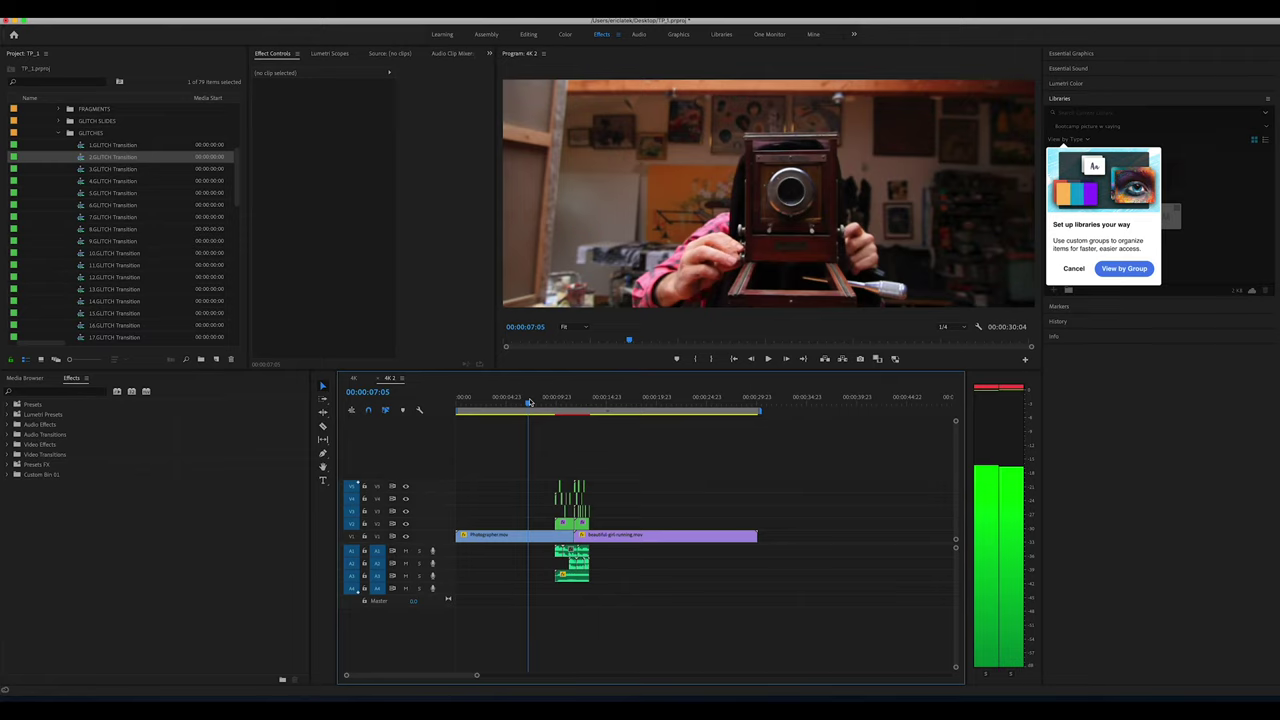
{"action": "key", "text": "space"}
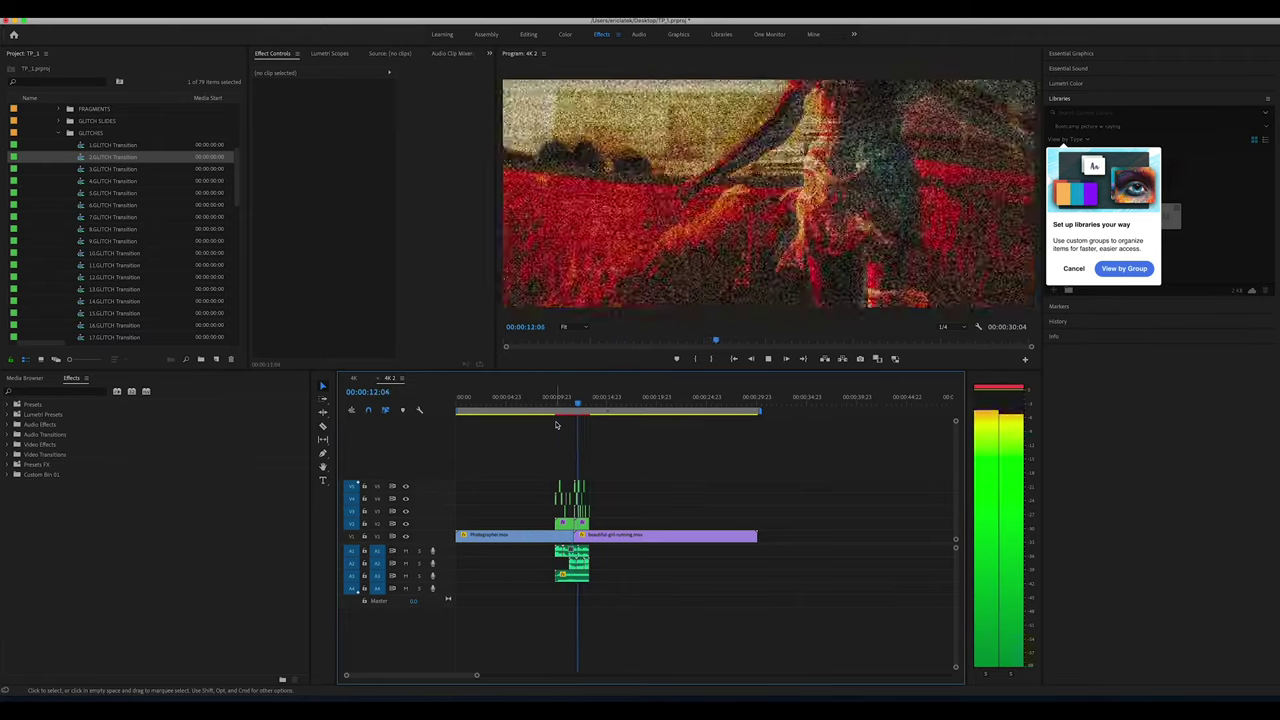
{"action": "key", "text": "space"}
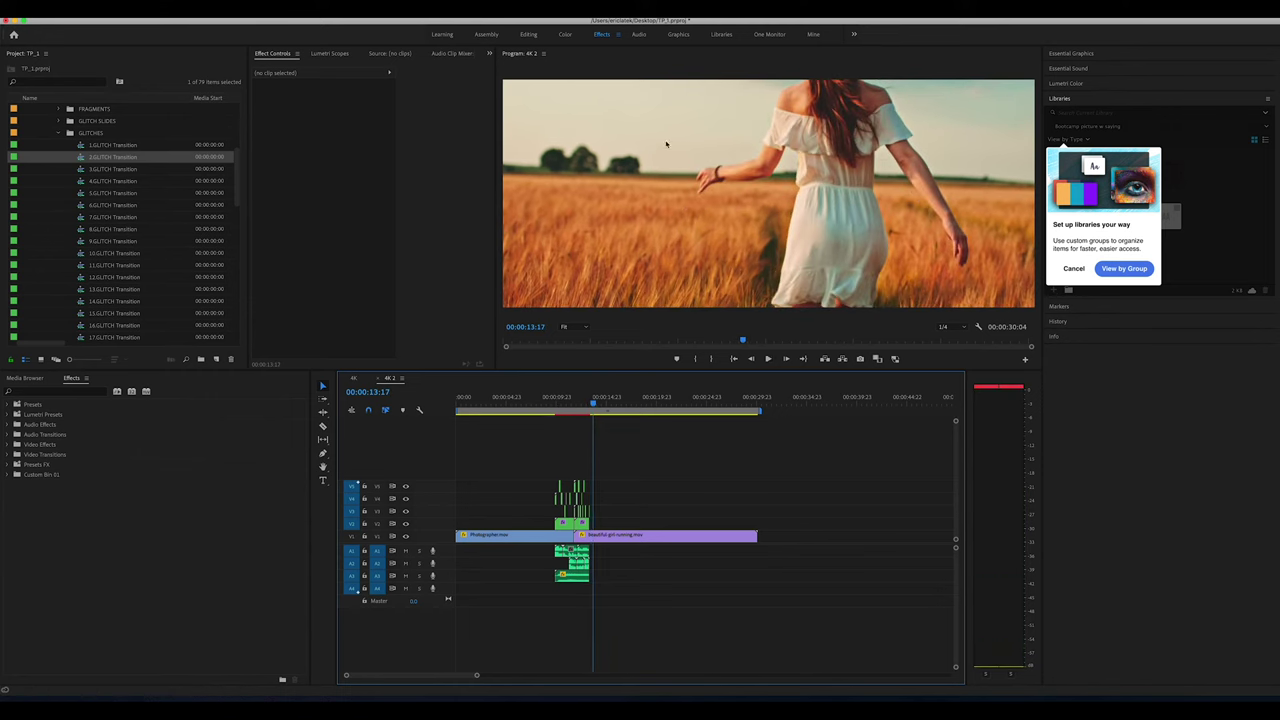
{"action": "right_click", "coordinate": [605, 234]}
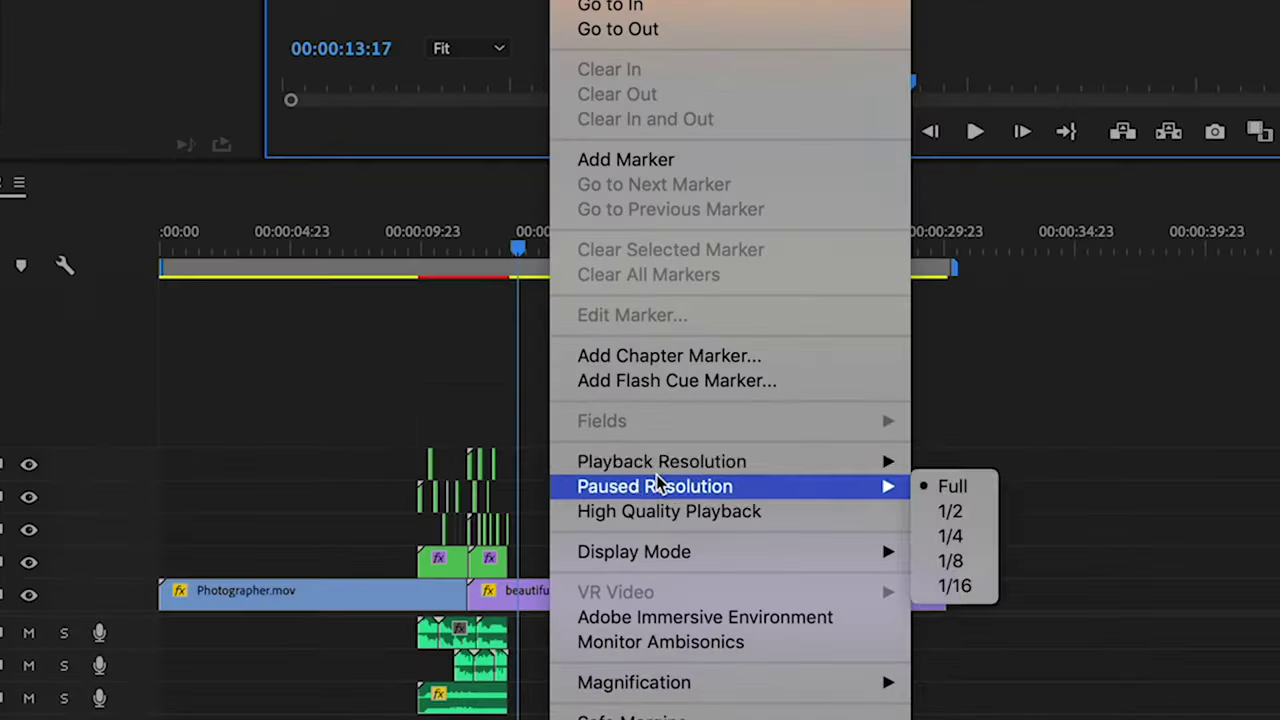
{"action": "mouse_move", "coordinate": [650, 488]}
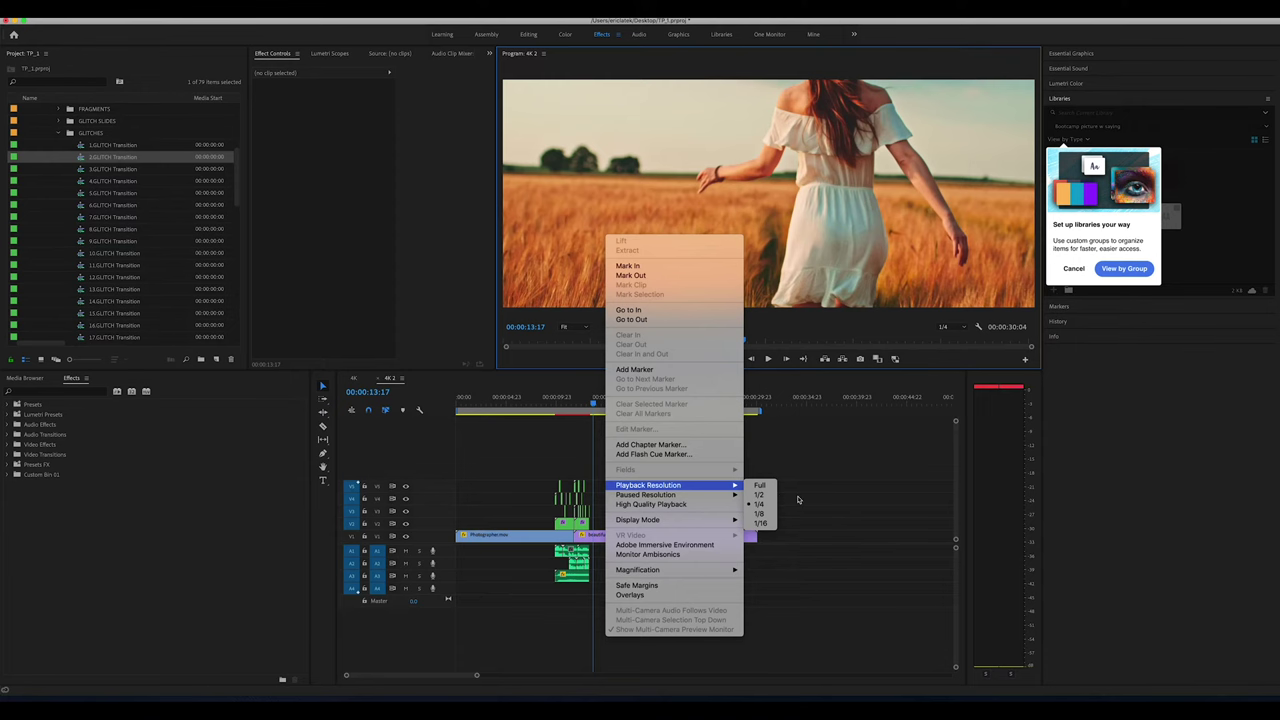
{"action": "left_click", "coordinate": [1050, 500]}
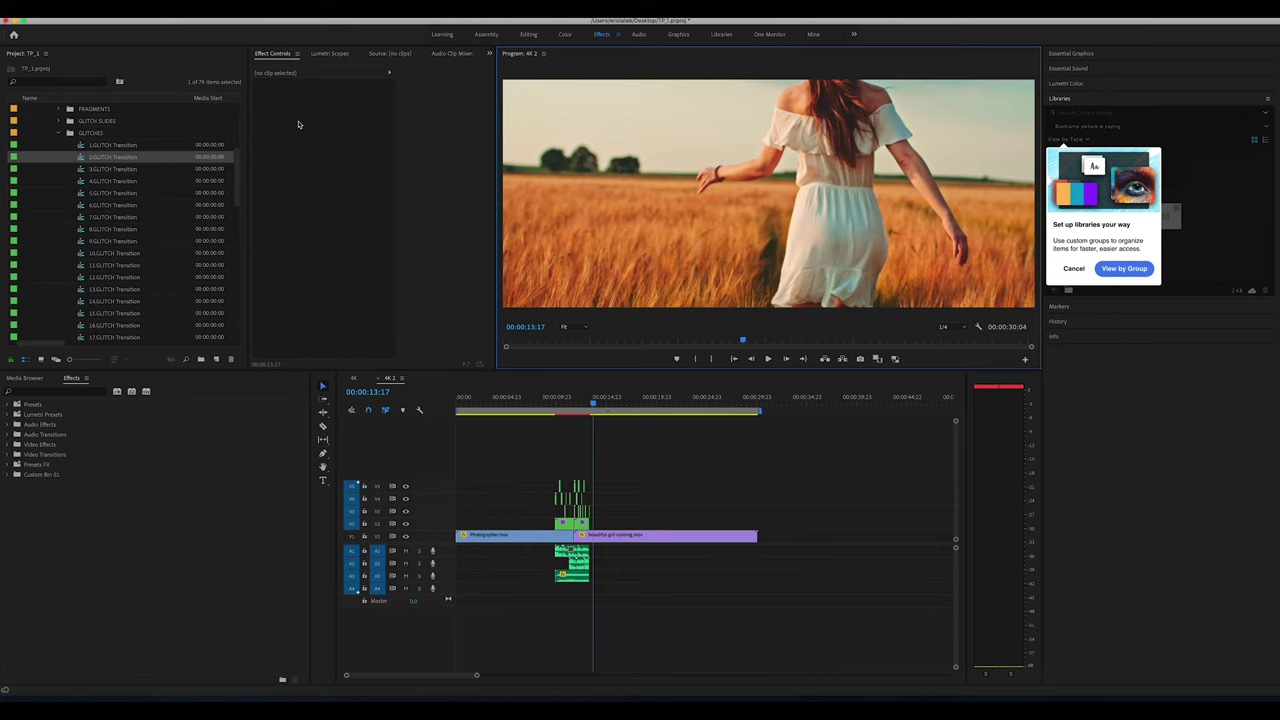
Set Renderer to Mercury Playback Engine Software Only under File > Project Settings > General
{"action": "left_click", "coordinate": [92, 4]}
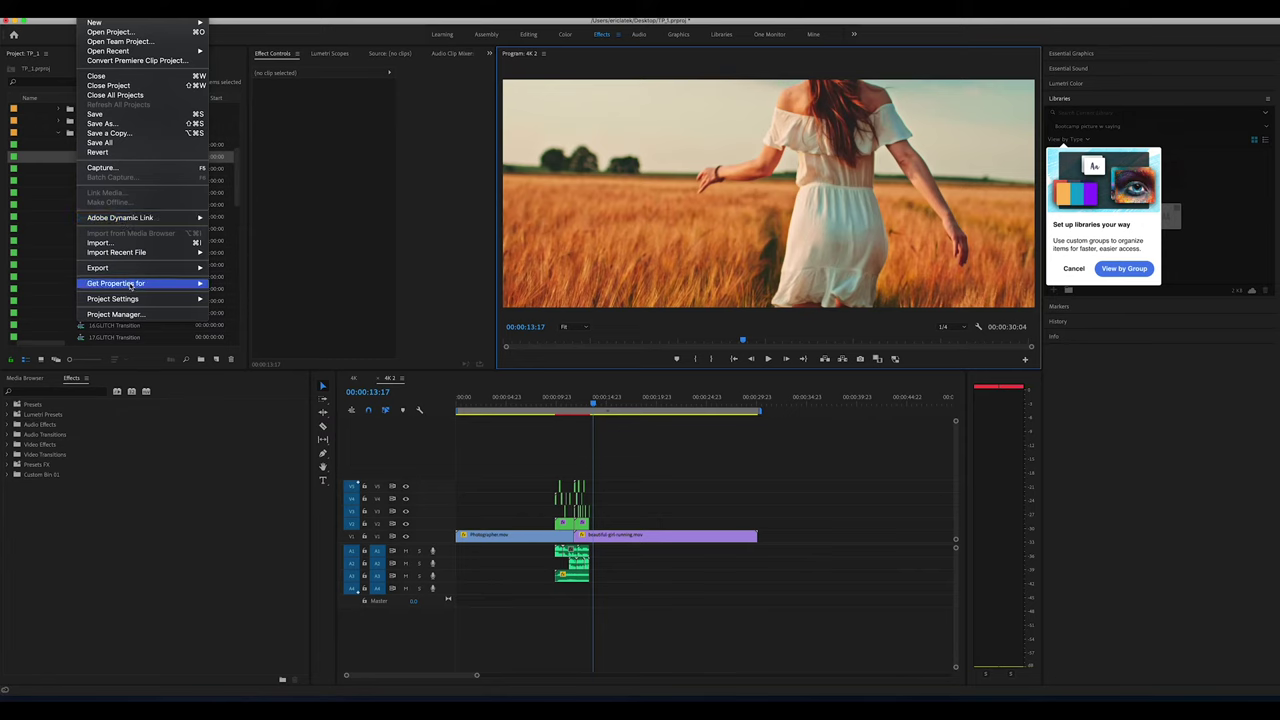
{"action": "mouse_move", "coordinate": [131, 298]}
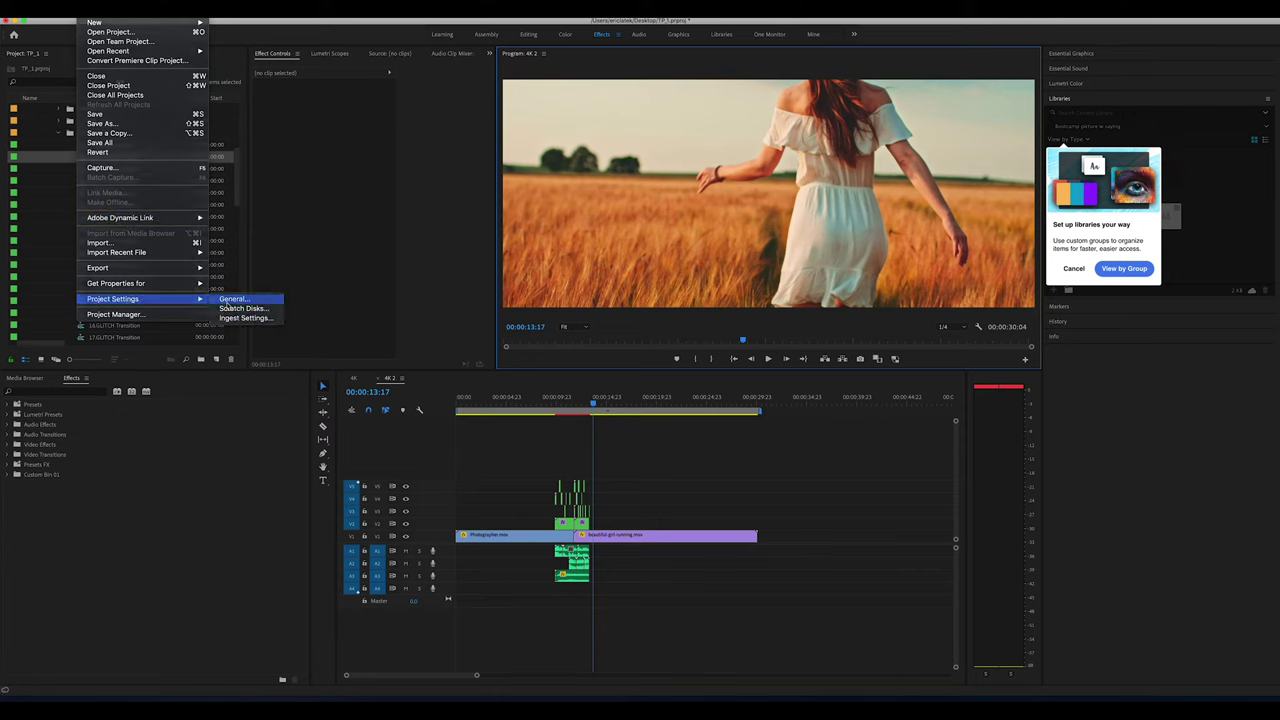
{"action": "left_click", "coordinate": [228, 300]}
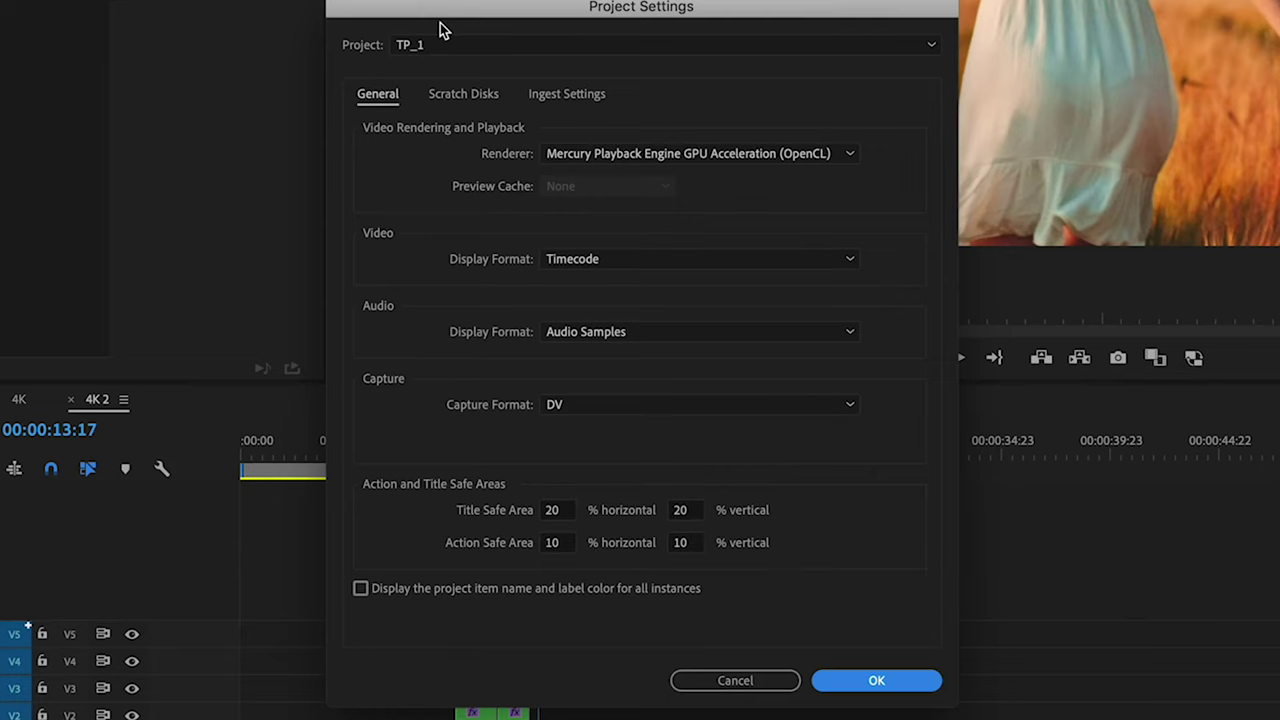
{"action": "left_click", "coordinate": [722, 160]}
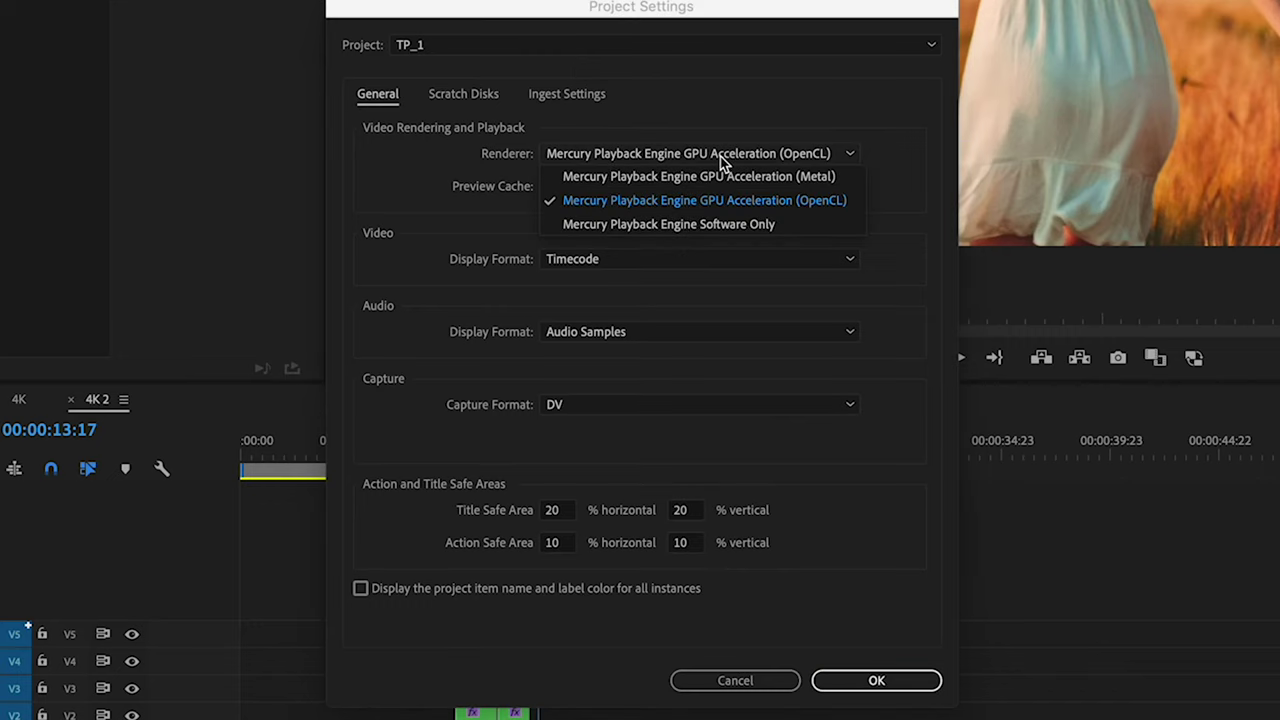
{"action": "left_click", "coordinate": [726, 224]}
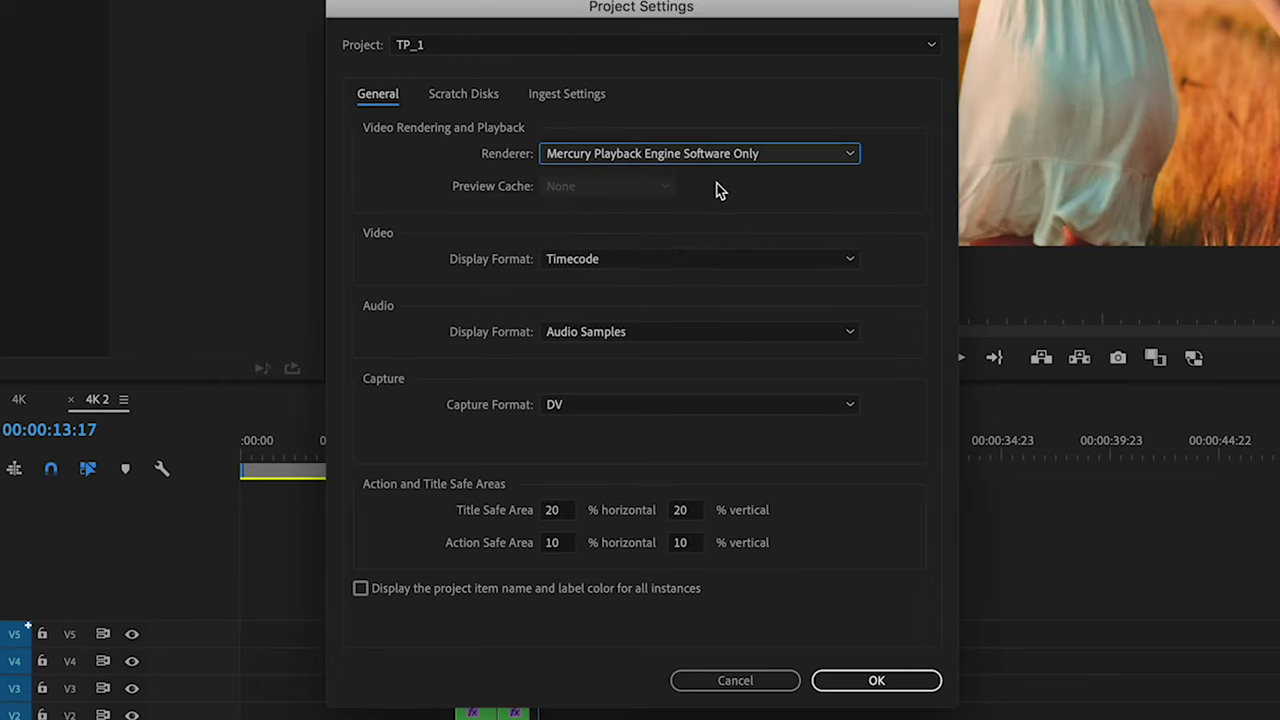
{"action": "left_click", "coordinate": [868, 684]}
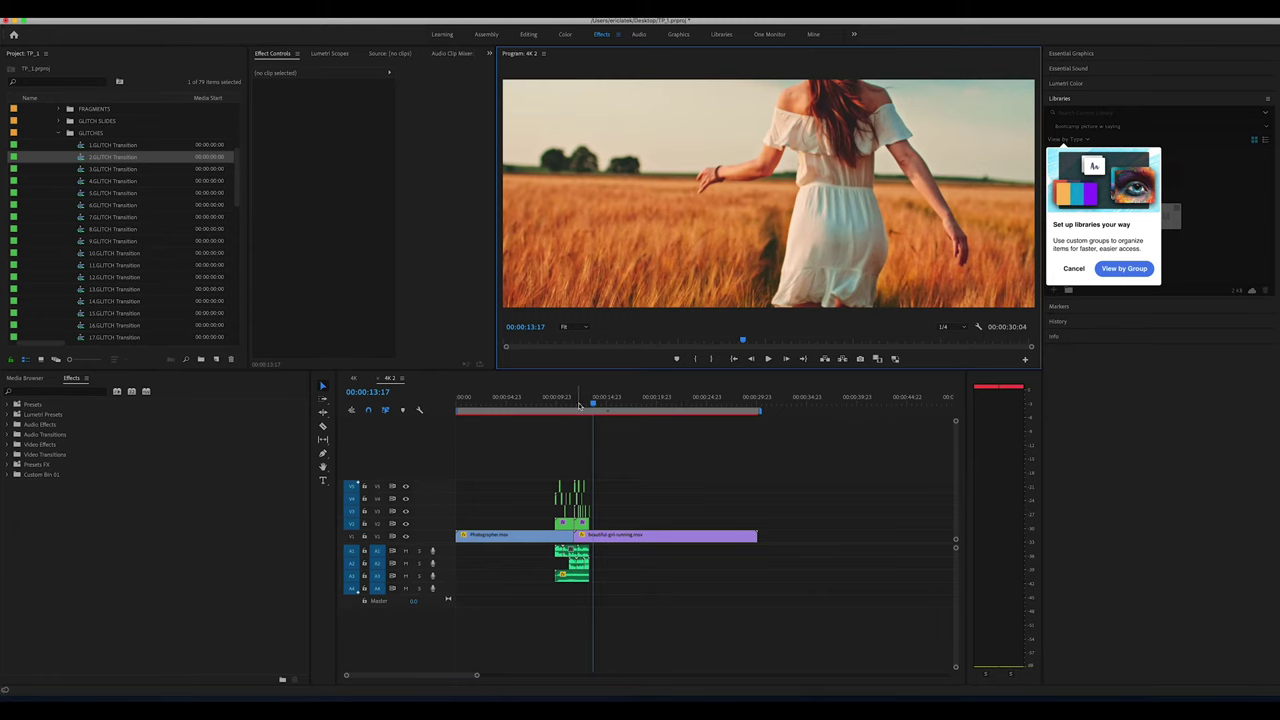
Rewind to just before the transition, play the sequence through it, then stop
{"action": "left_click_drag", "start_coordinate": [583, 398], "coordinate": [554, 400]}
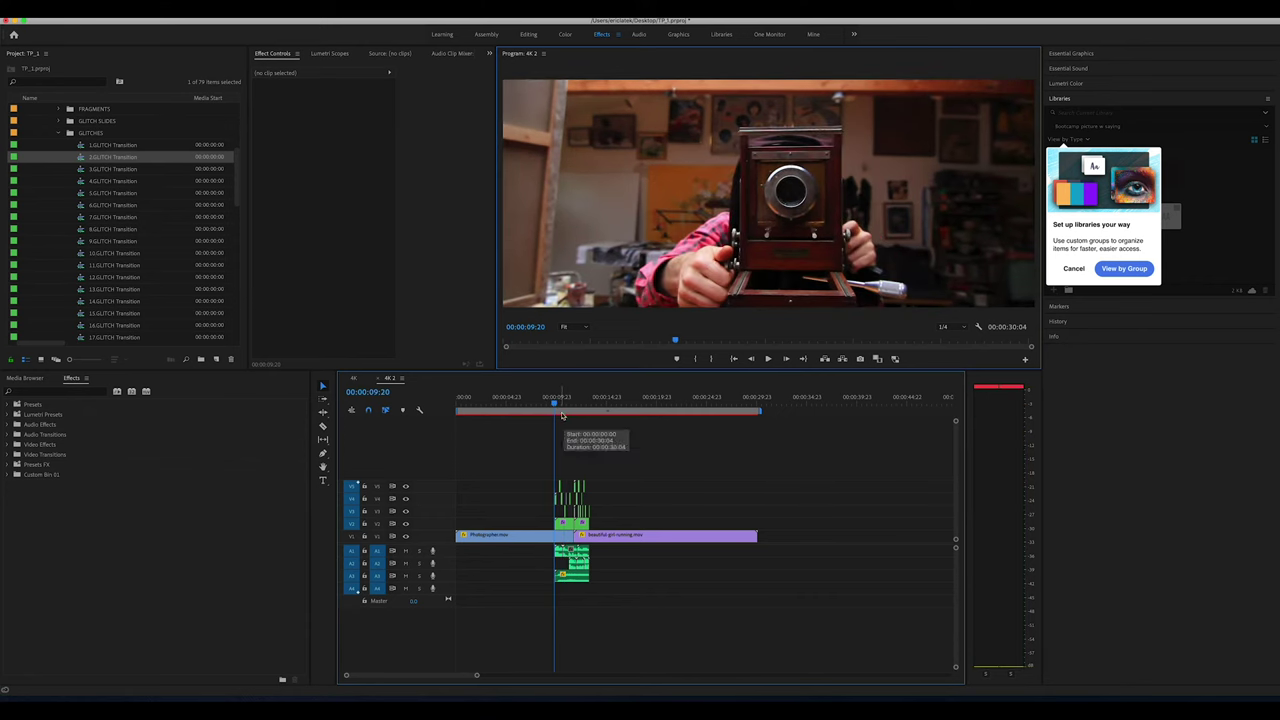
{"action": "key", "text": "space"}
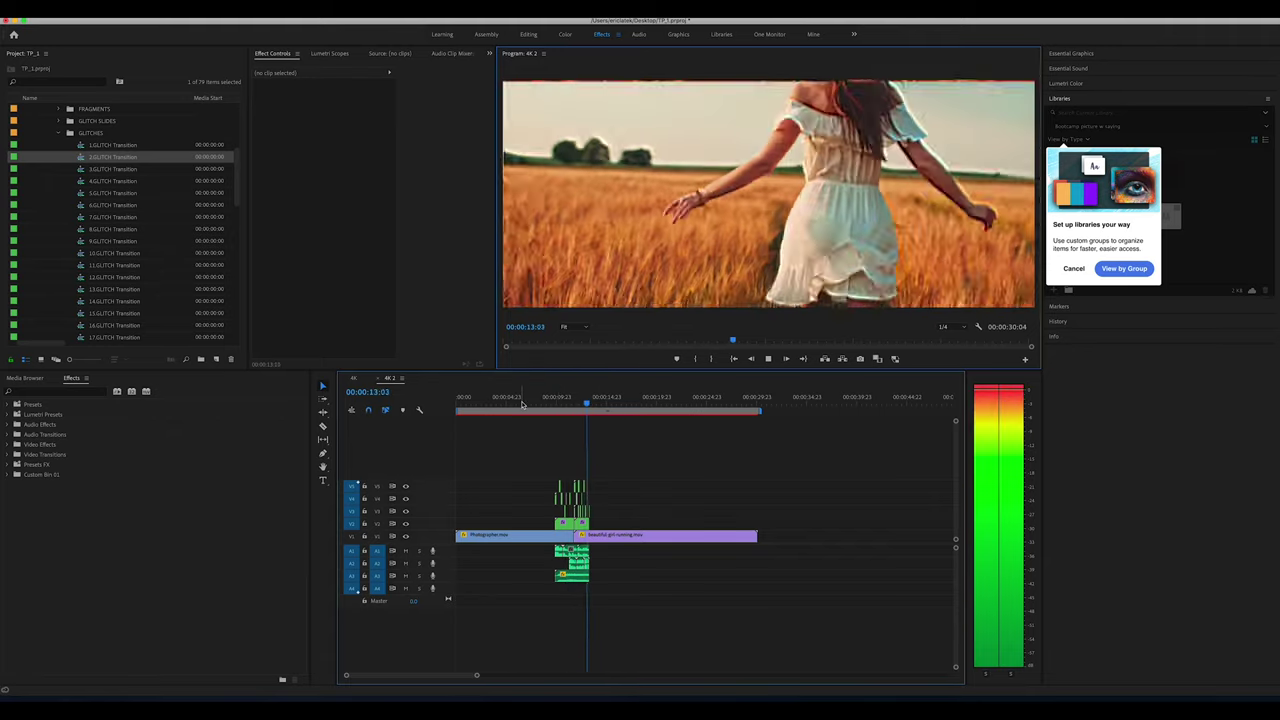
{"action": "key", "text": "space"}
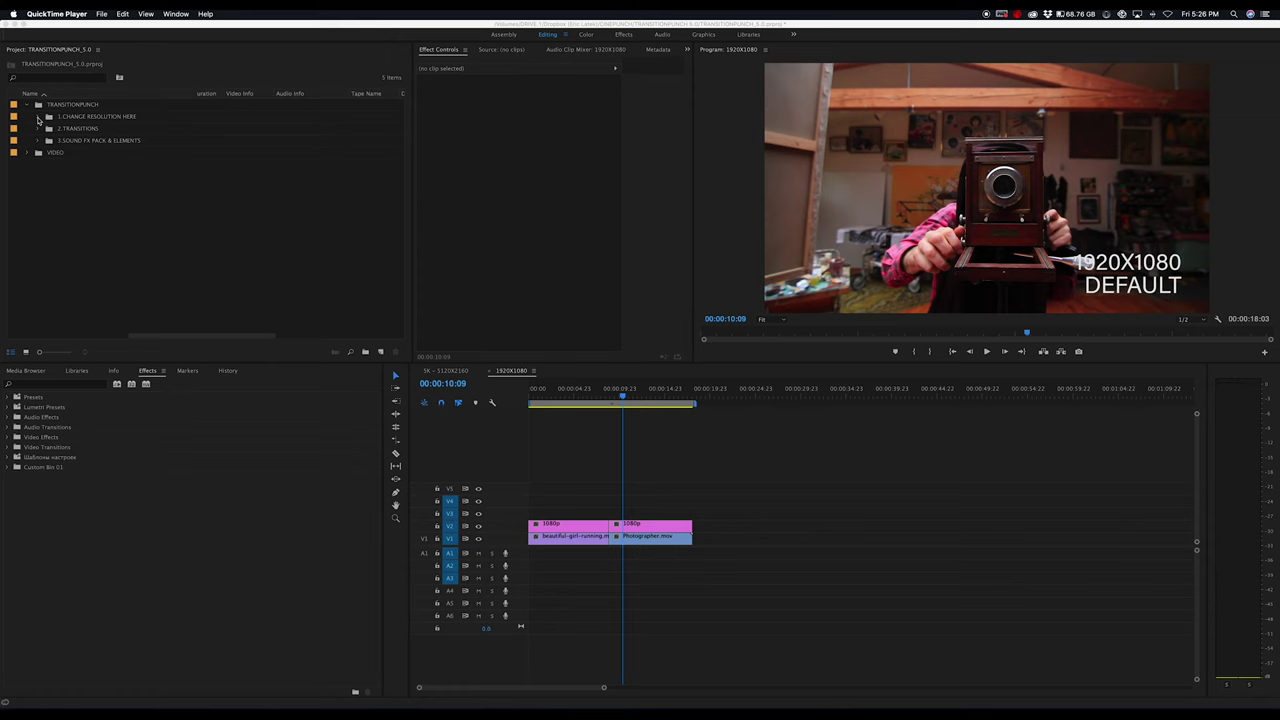
Expand 2.TRANSITIONS > FILM REEL > DOWN and drop 2.FILM REEL Down (medium) onto V3 over the cut
{"action": "left_click", "coordinate": [37, 131]}
{"action": "left_click", "coordinate": [37, 131]}
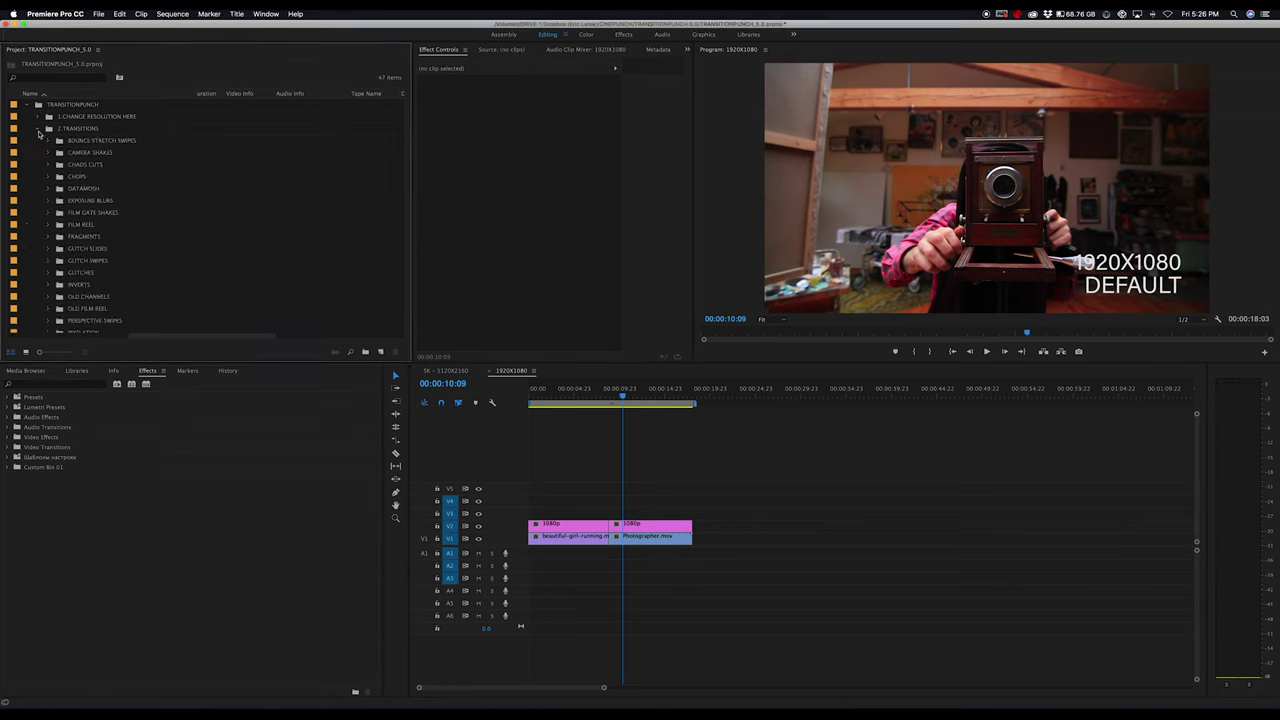
{"action": "scroll", "coordinate": [50, 160], "scroll_direction": "down", "scroll_amount": 2}
{"action": "left_click", "coordinate": [47, 200]}
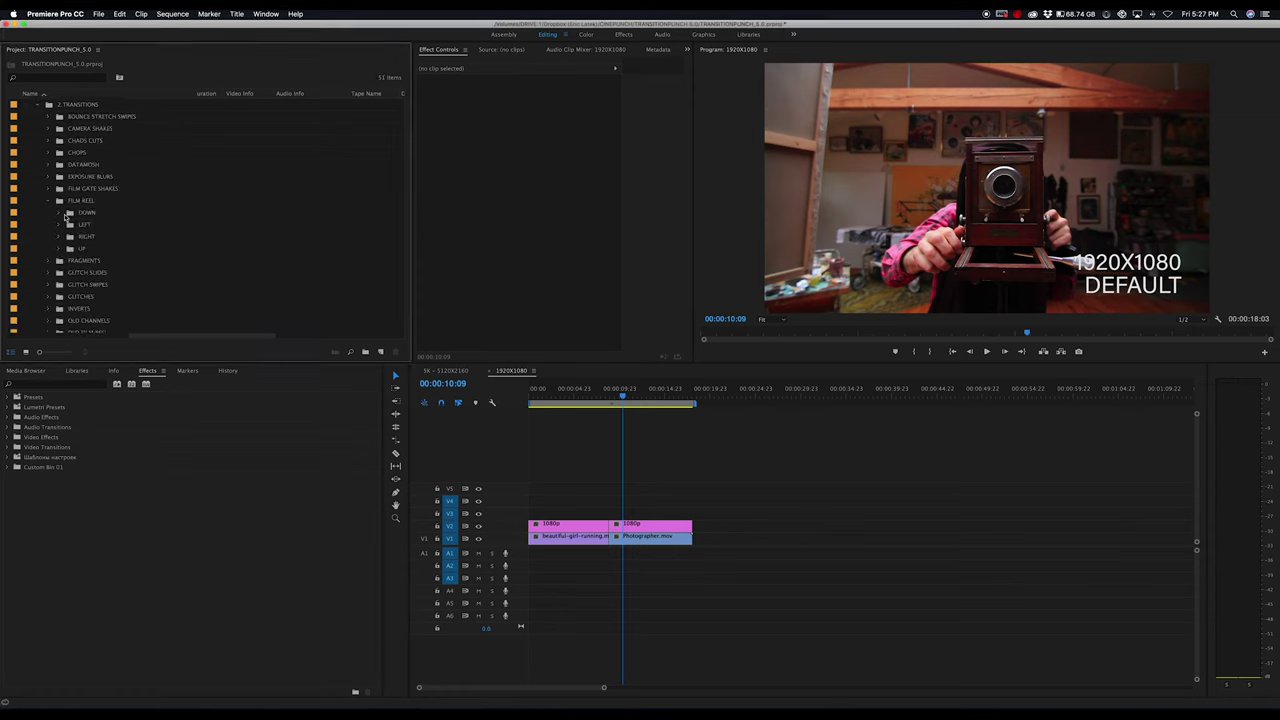
{"action": "left_click", "coordinate": [59, 212]}
{"action": "left_click_drag", "start_coordinate": [110, 236], "coordinate": [608, 511]}
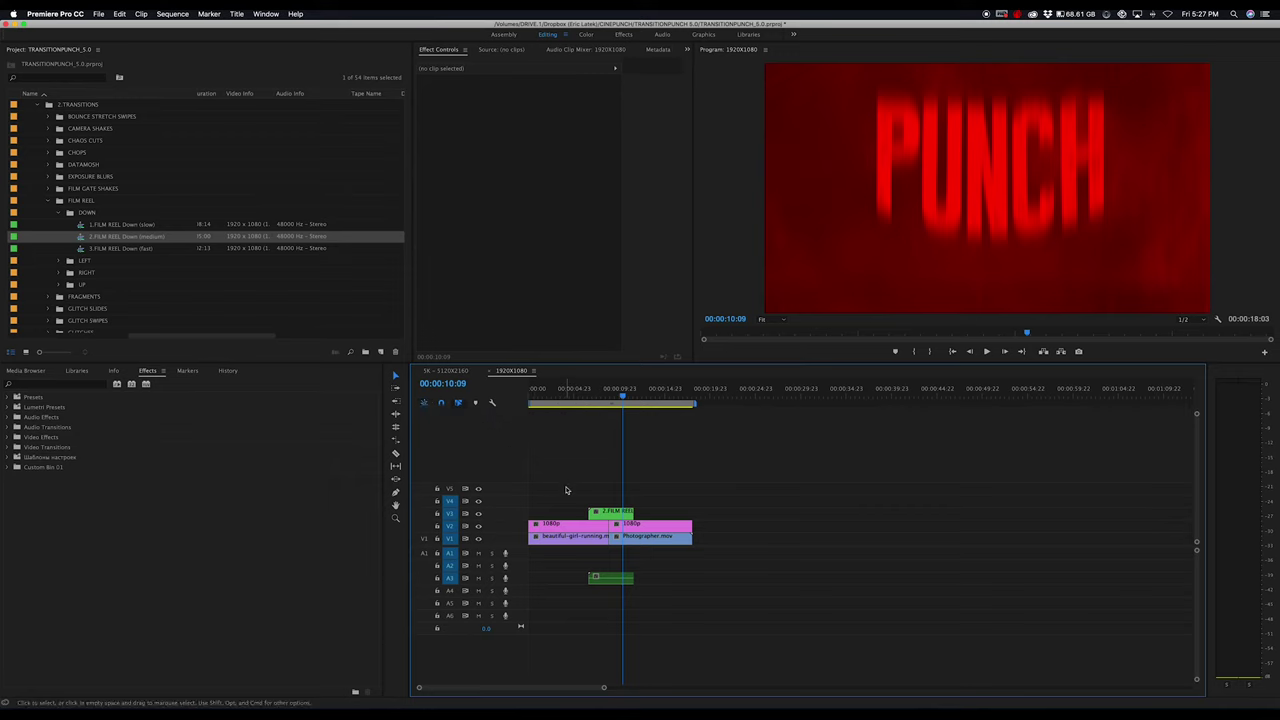
Delete the nested Film Reel transition clip and set sequences to insert as individual clips
{"action": "left_click", "coordinate": [609, 514]}
{"action": "key", "text": "Delete"}
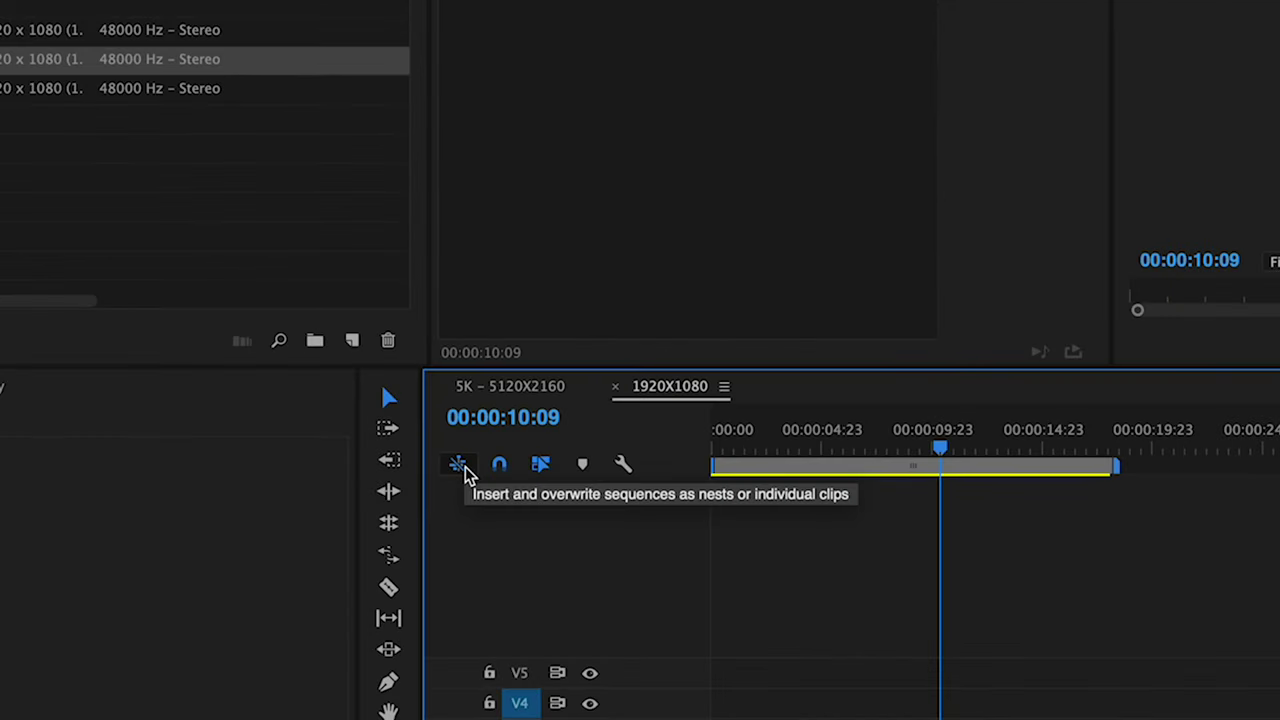
{"action": "left_click", "coordinate": [458, 466]}
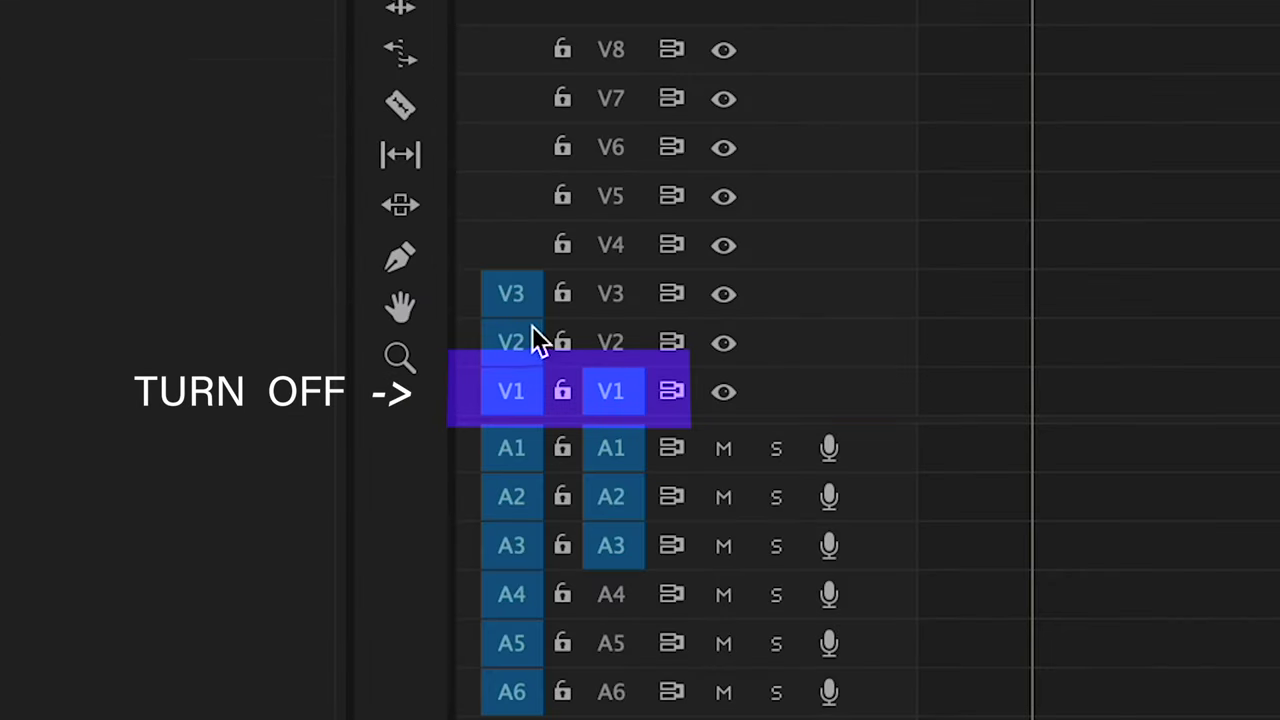
Turn off source patching and track targeting for V1
{"action": "left_click", "coordinate": [516, 385]}
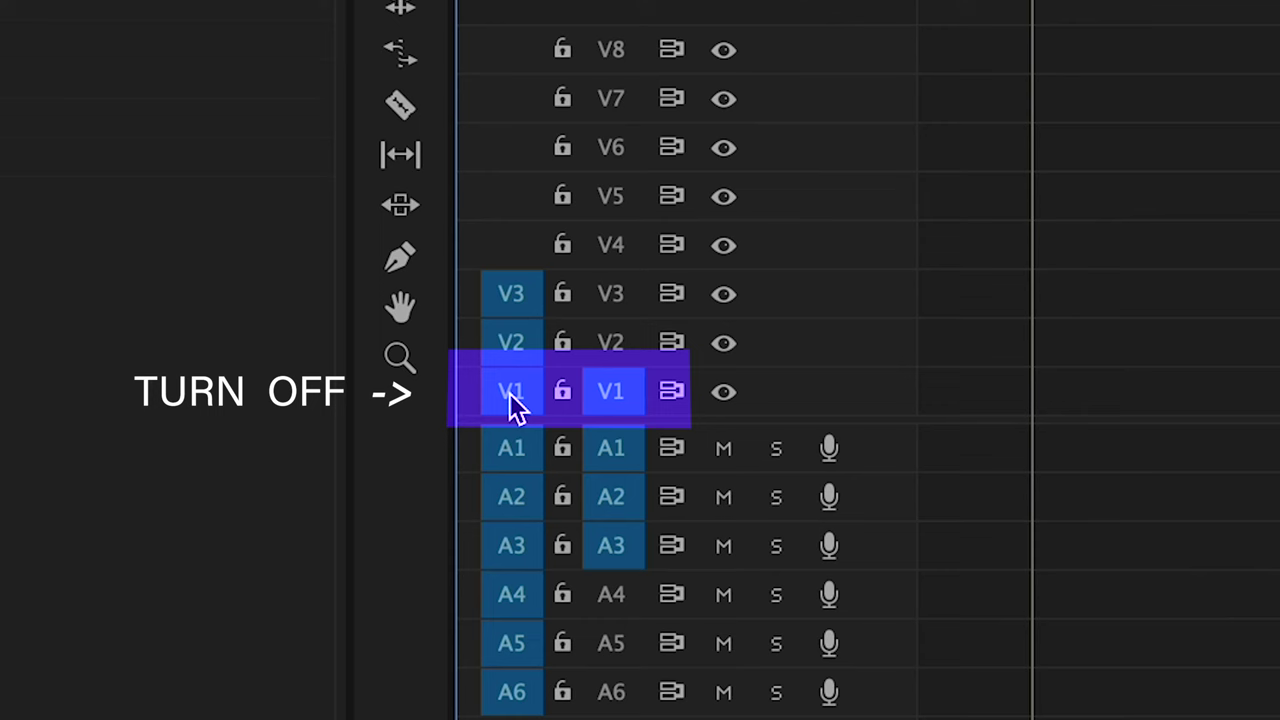
{"action": "left_click", "coordinate": [509, 393]}
{"action": "left_click", "coordinate": [610, 402]}
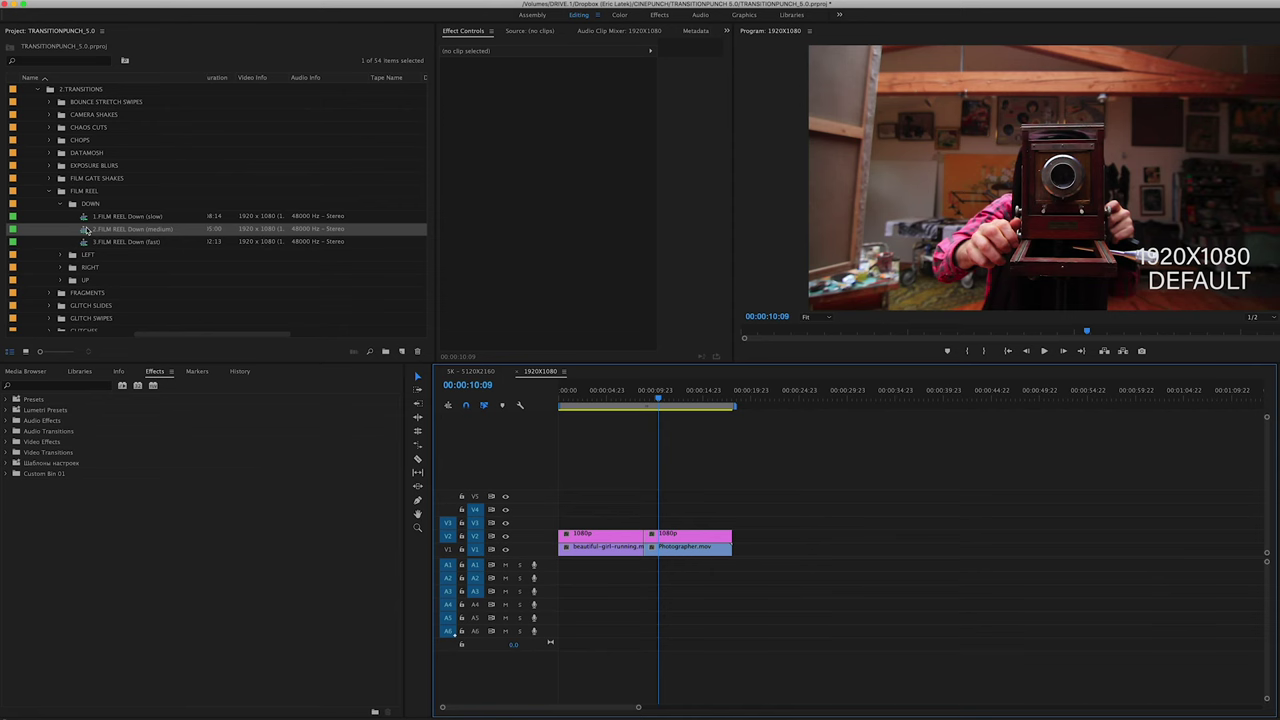
Drop 2.FILM REEL Down (medium) as separate layers over the cut and preview it, stopping at 00:00:11:03
{"action": "left_click", "coordinate": [290, 335]}
{"action": "left_click_drag", "start_coordinate": [367, 405], "coordinate": [644, 526]}
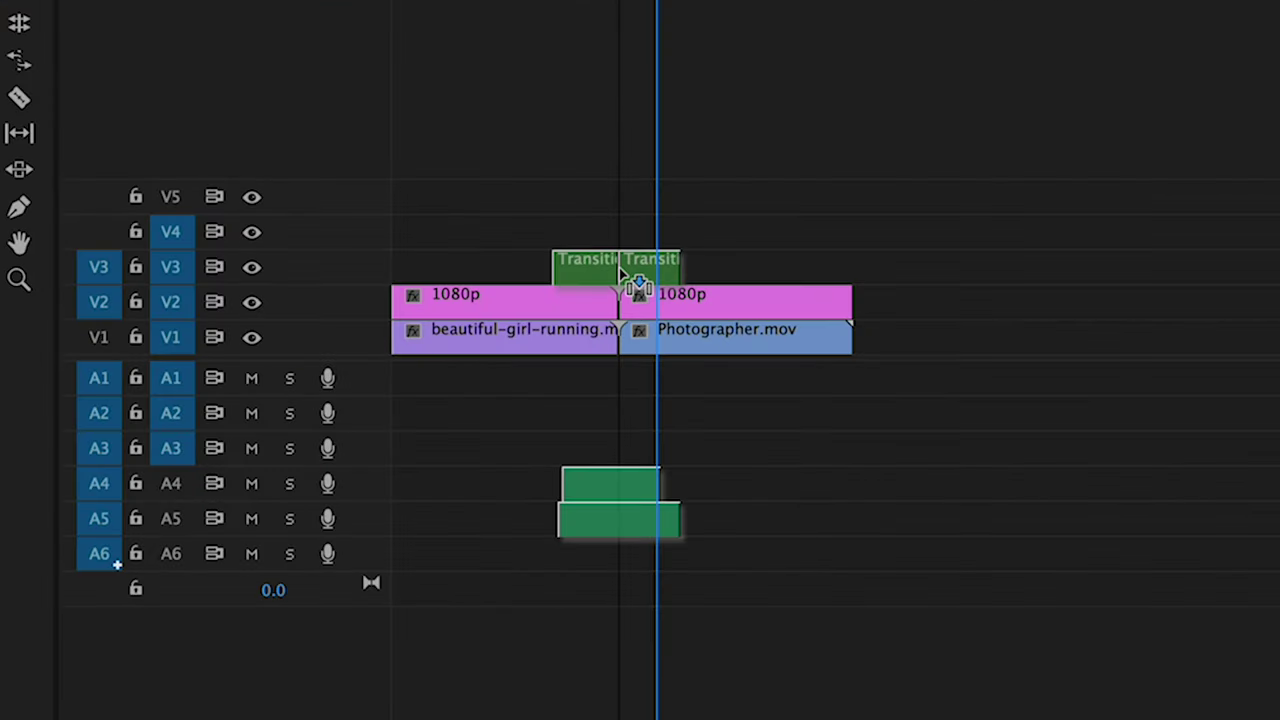
{"action": "left_click_drag", "start_coordinate": [620, 272], "coordinate": [618, 270]}
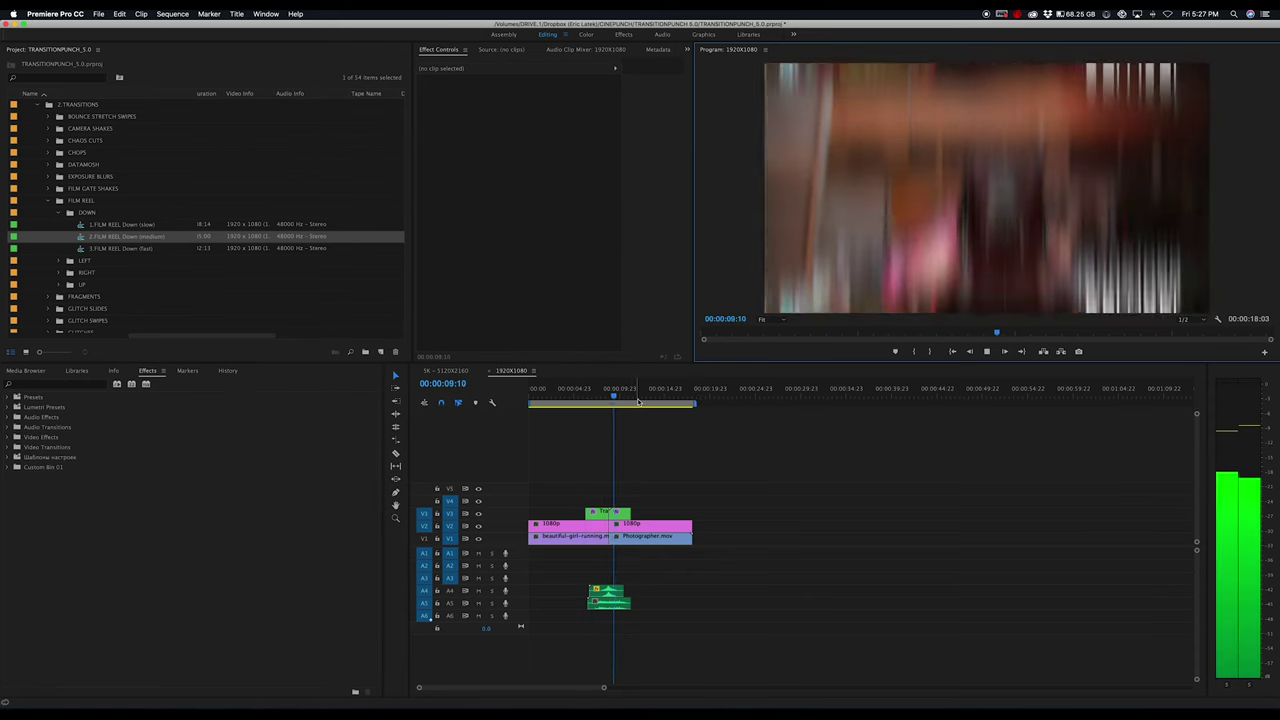
{"action": "key", "text": "space"}
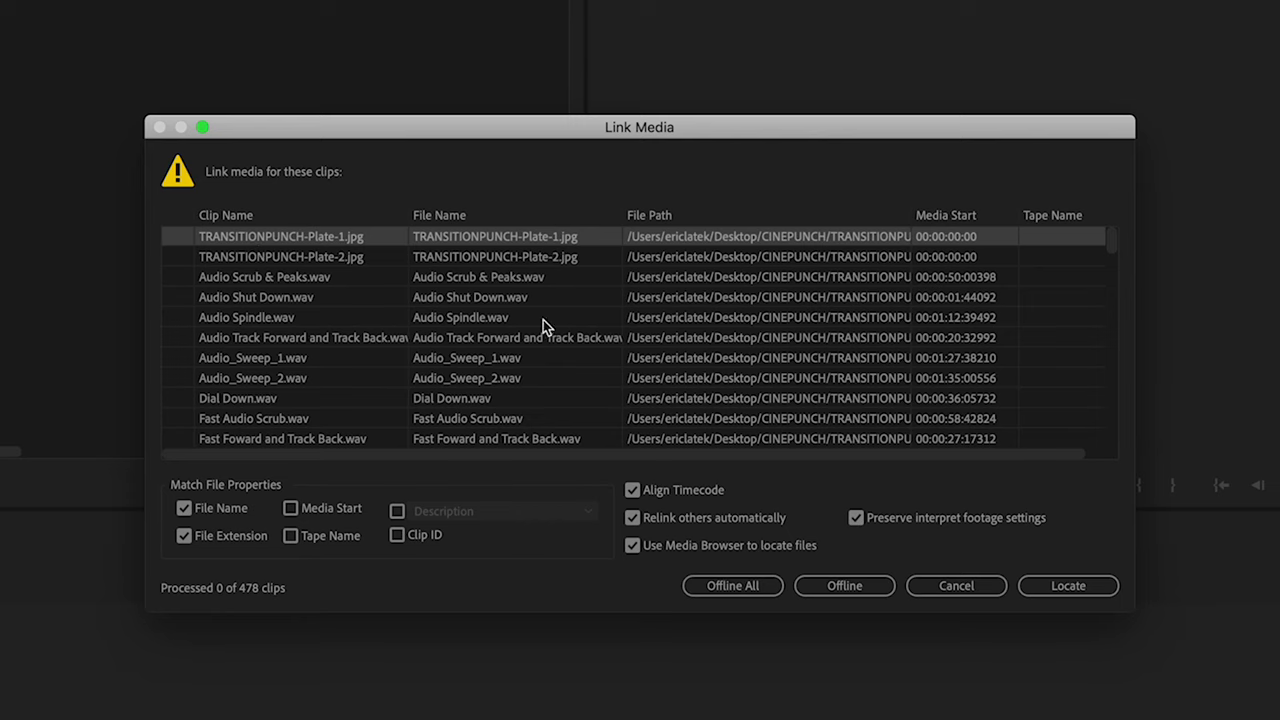
Locate TRANSITIONPUNCH-Plate-1.jpg in TRANSITIONPUNCH 5.0 > (footage) > Images and confirm to relink
{"action": "left_click", "coordinate": [1048, 586]}
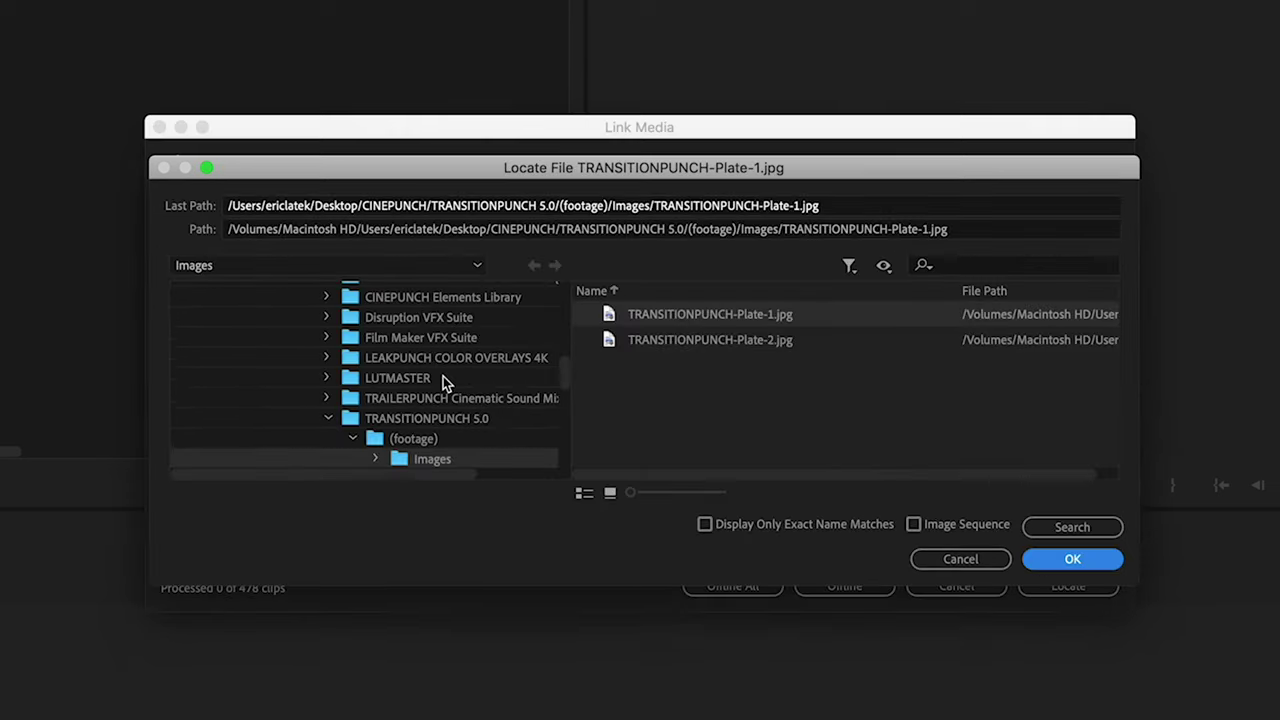
{"action": "scroll", "coordinate": [486, 372], "scroll_direction": "down", "scroll_amount": 4}
{"action": "scroll", "coordinate": [471, 374], "scroll_direction": "up", "scroll_amount": 2}
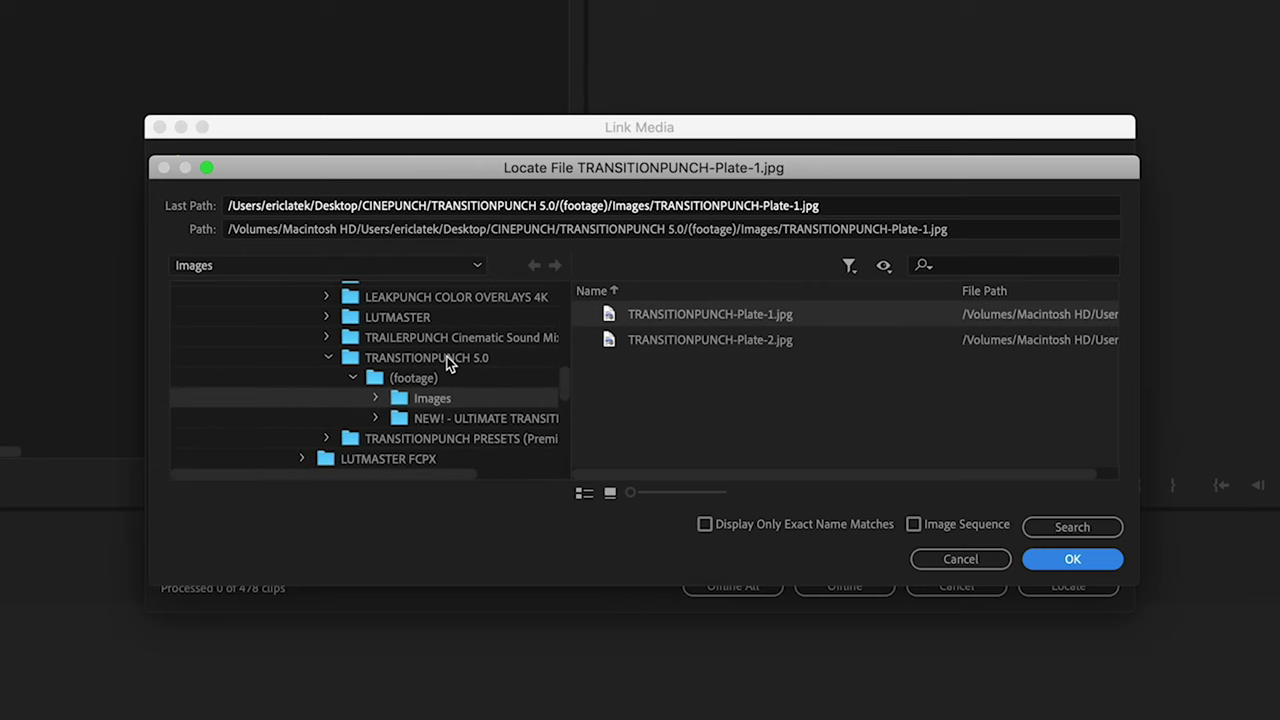
{"action": "left_click", "coordinate": [448, 360]}
{"action": "left_click", "coordinate": [418, 379]}
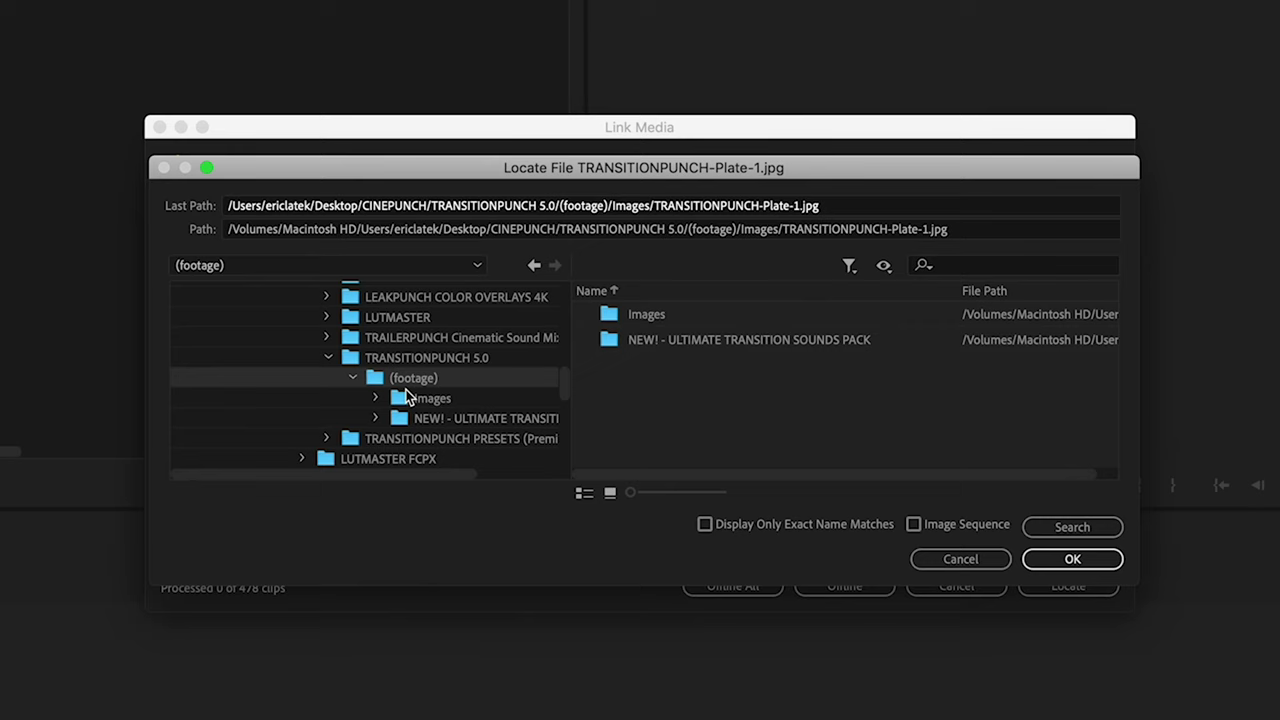
{"action": "left_click", "coordinate": [421, 400]}
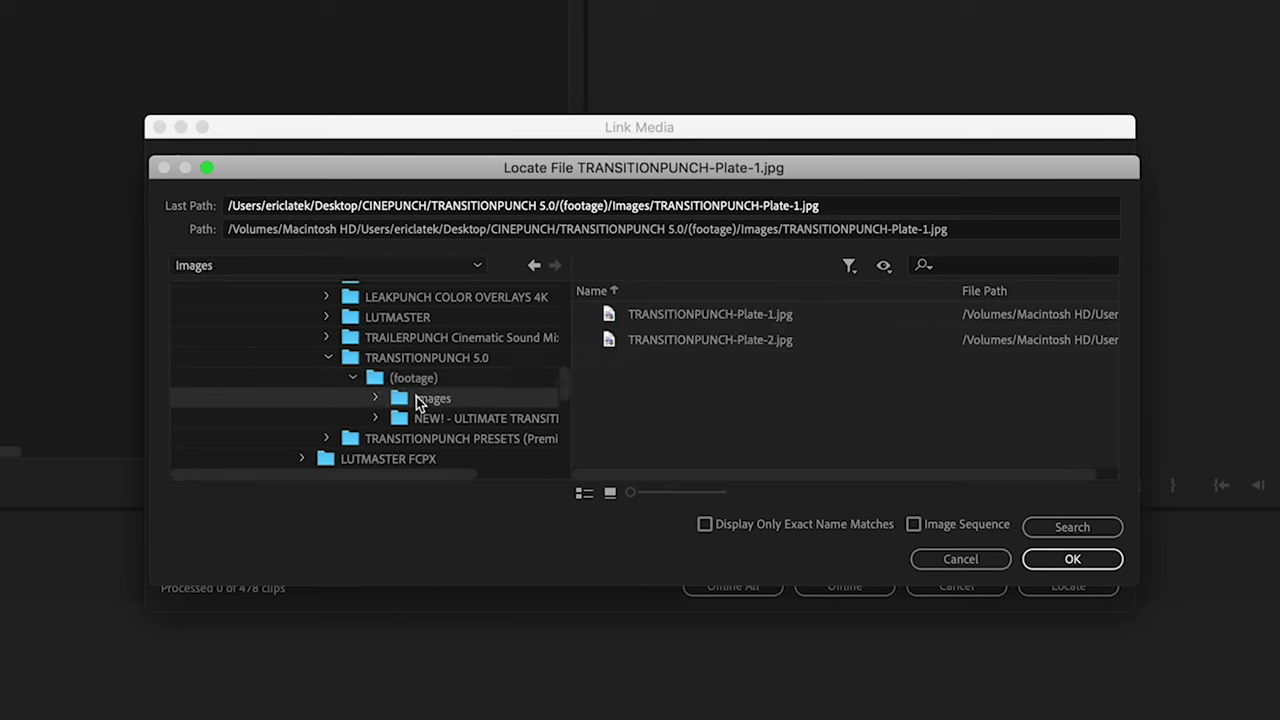
{"action": "left_click", "coordinate": [749, 313]}
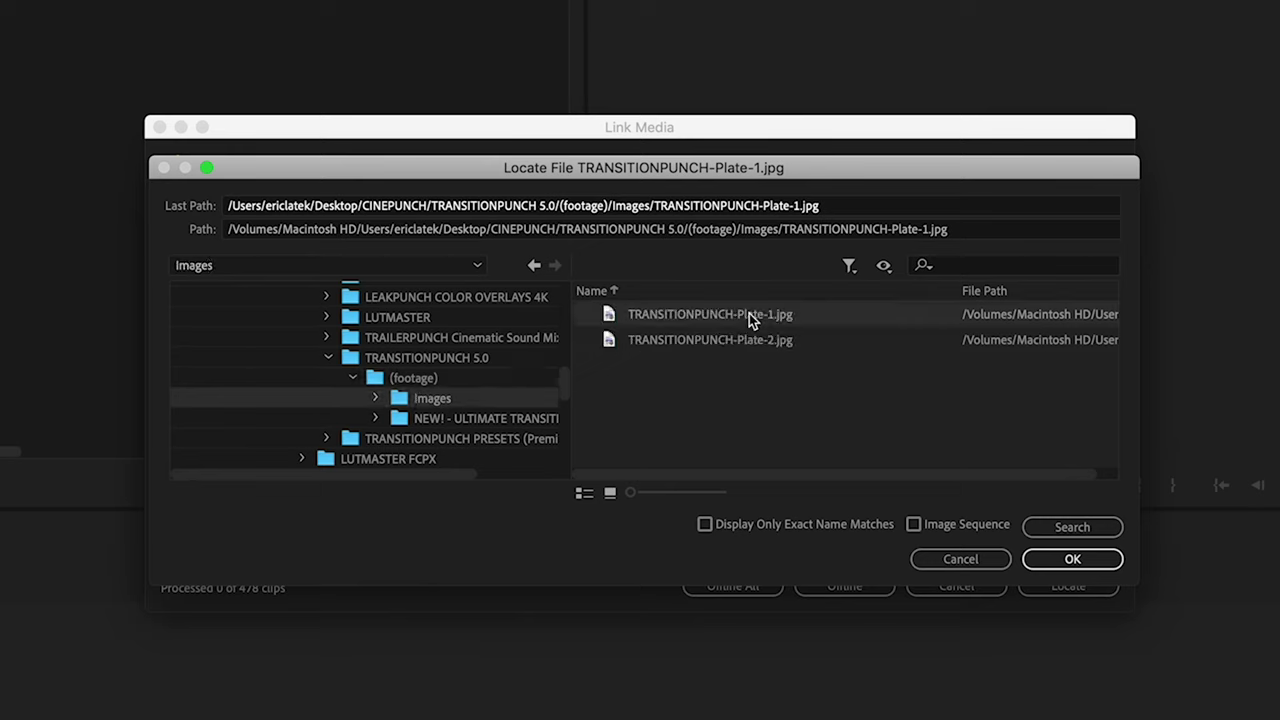
{"action": "left_click", "coordinate": [1066, 561]}
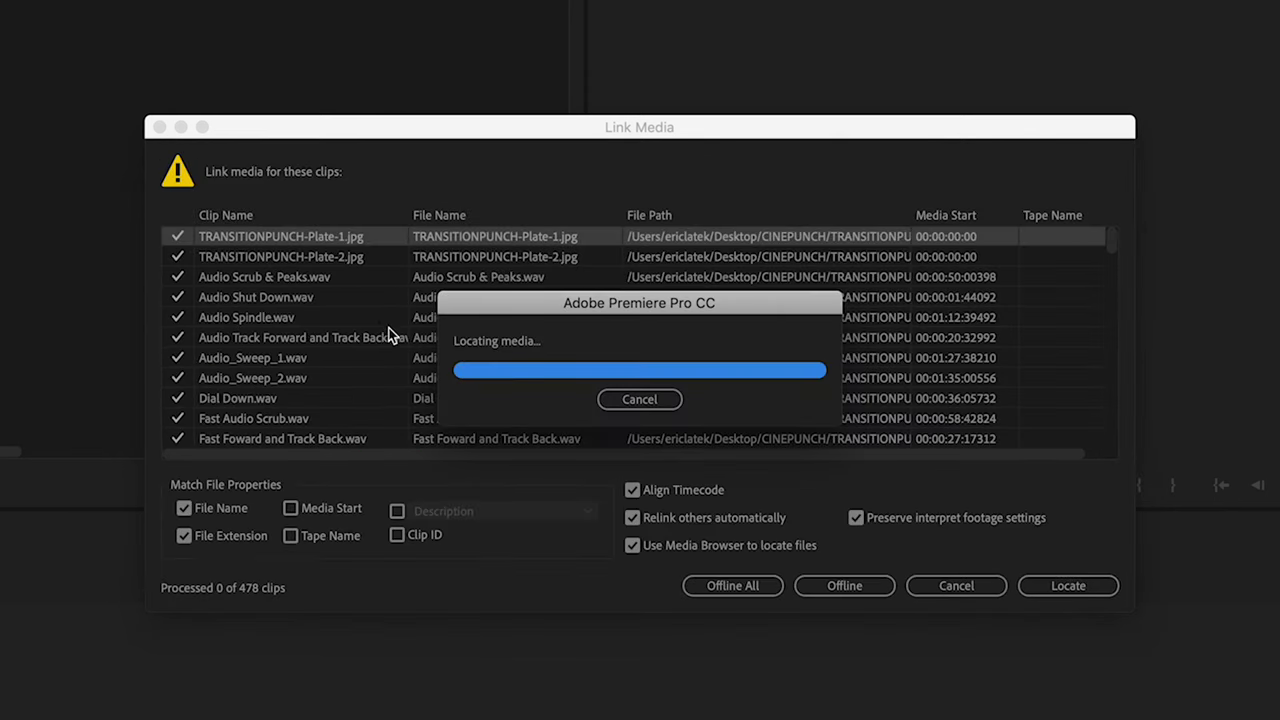